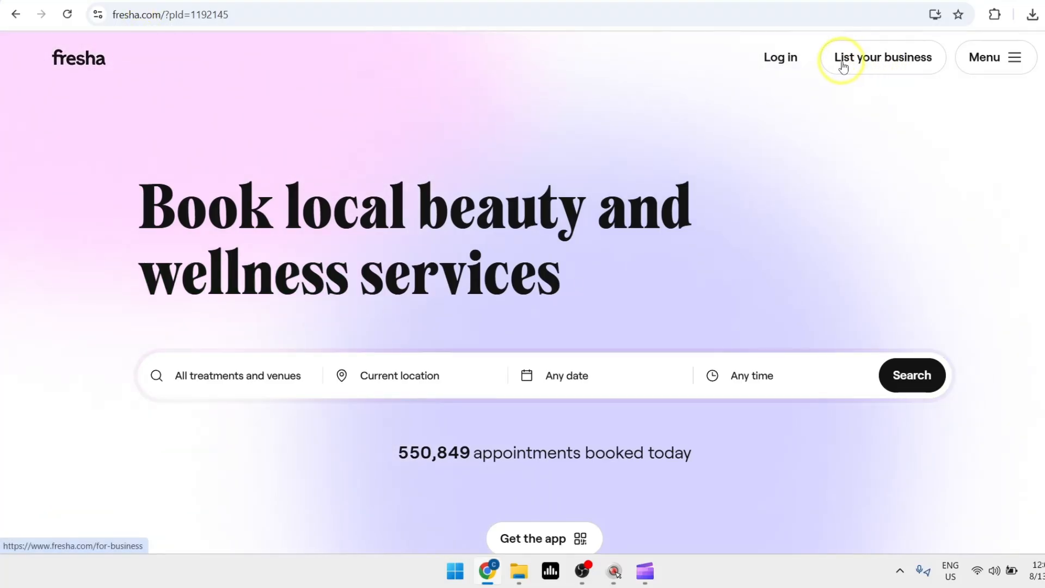
Start listing a business and join Fresha with the profile details imported from Google
click(878, 63)
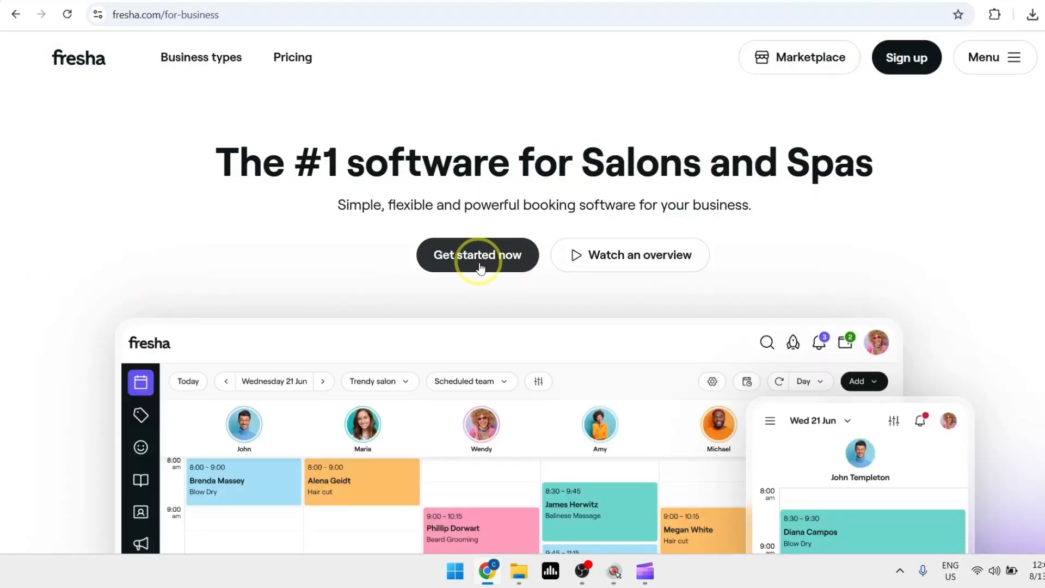
click(482, 260)
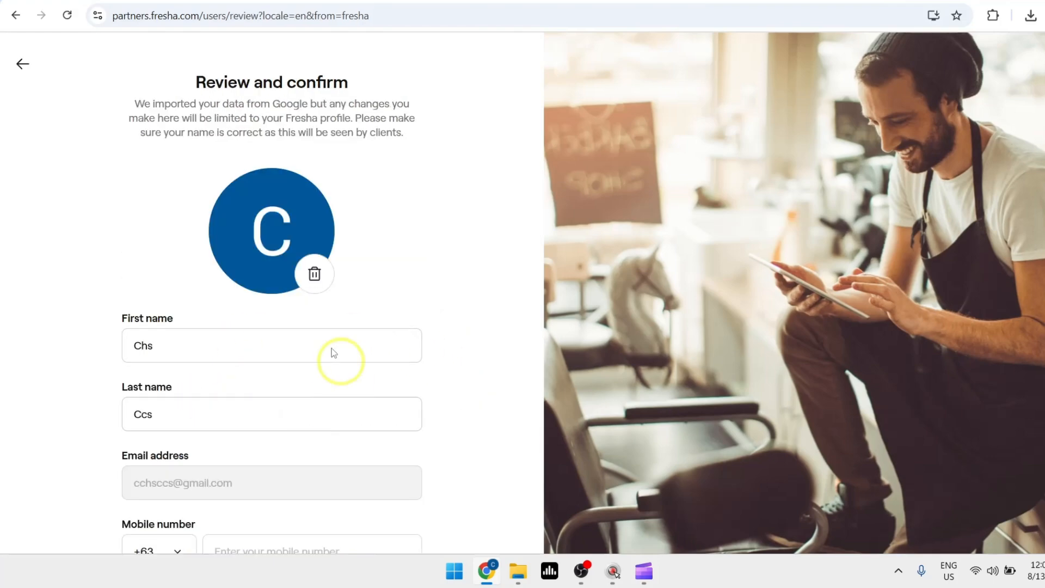
scroll(245, 354, down, 3)
scroll(211, 463, down, 1)
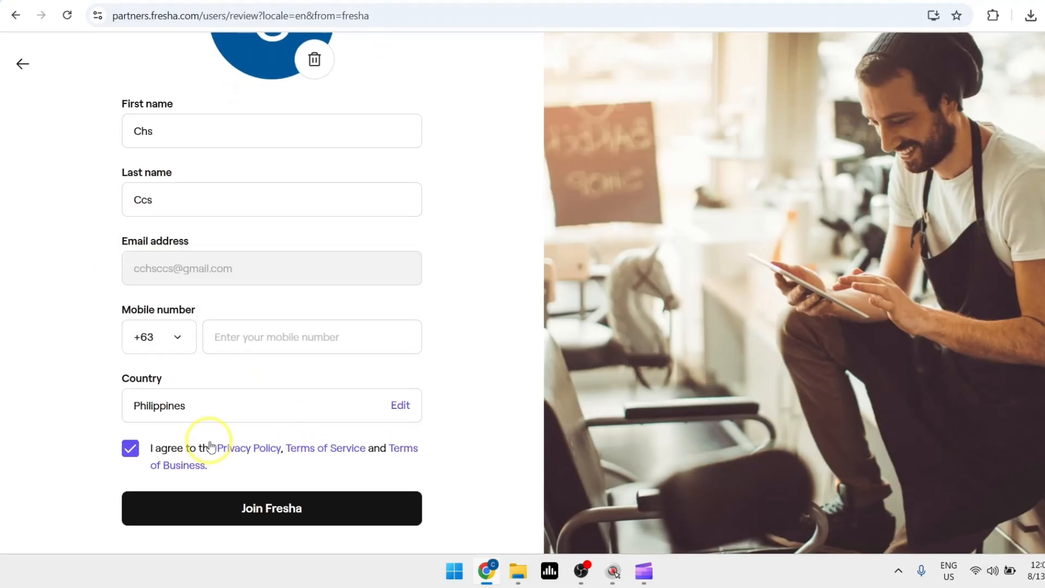
click(271, 520)
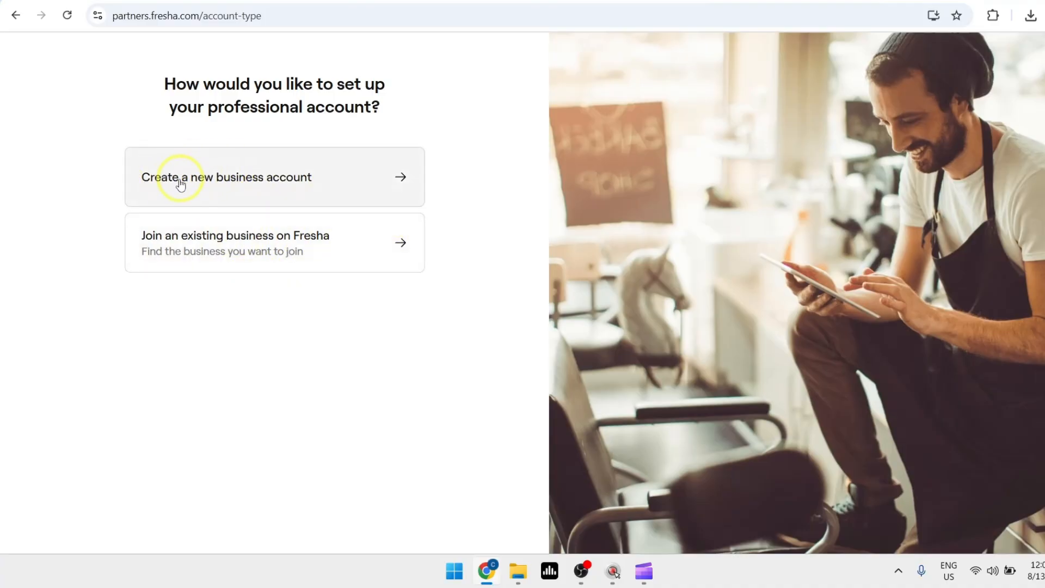
Create a new business account named Cleens Co with Beauty salon as its primary category
click(237, 186)
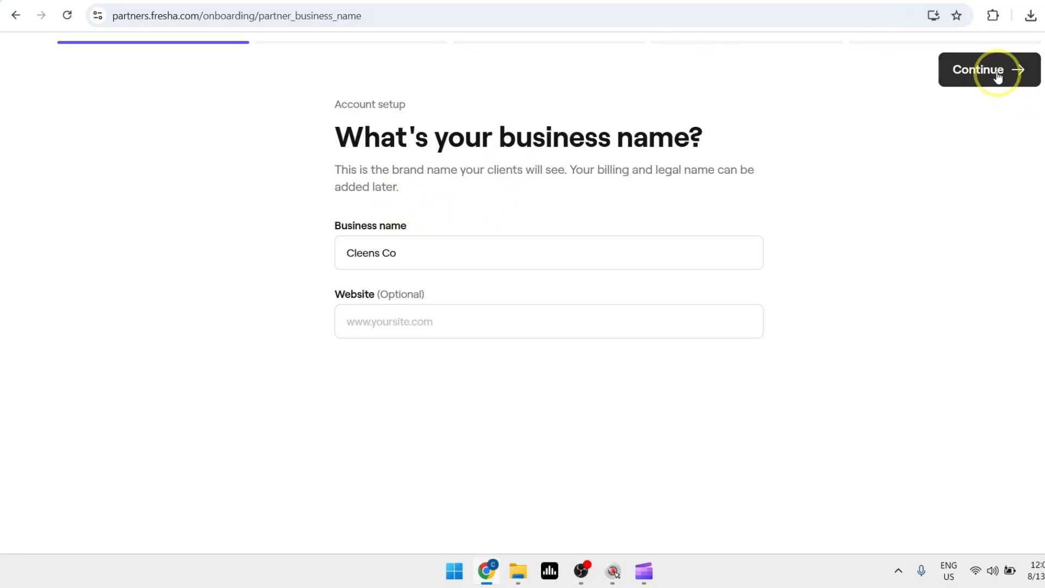
click(1000, 77)
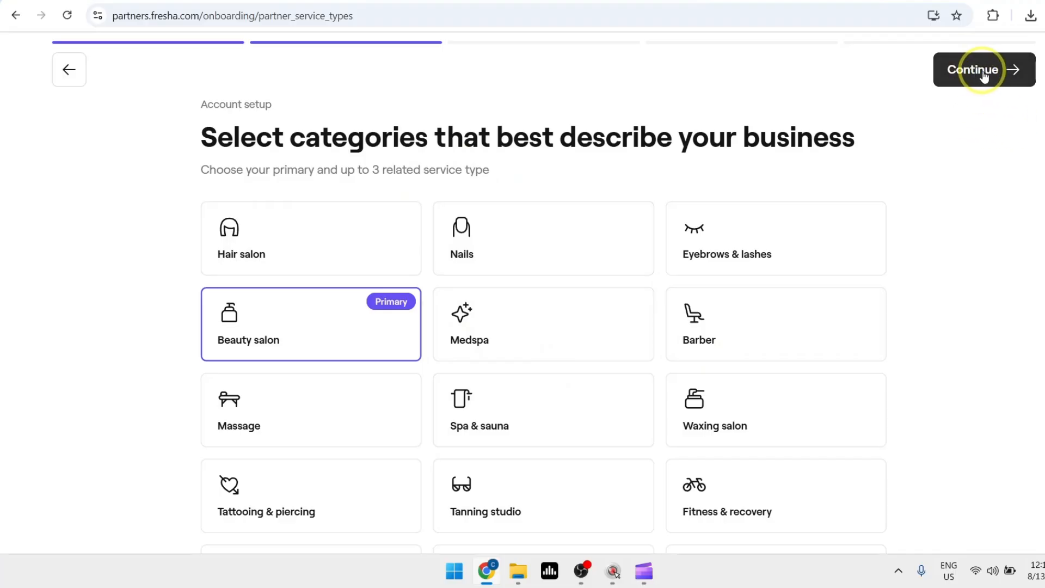
click(975, 71)
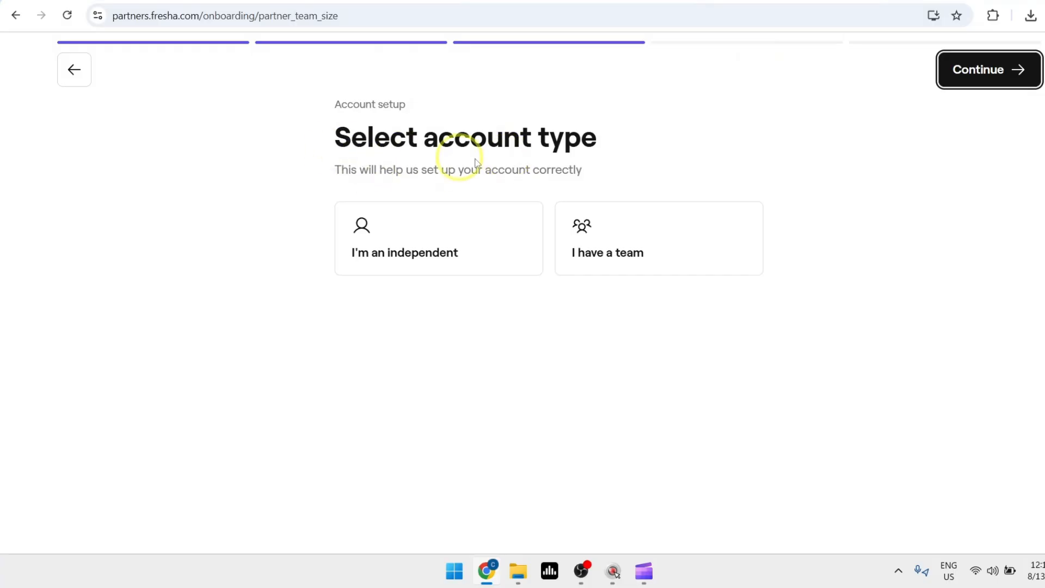
Set the account type to "I'm an independent" and proceed to the service location question
click(428, 250)
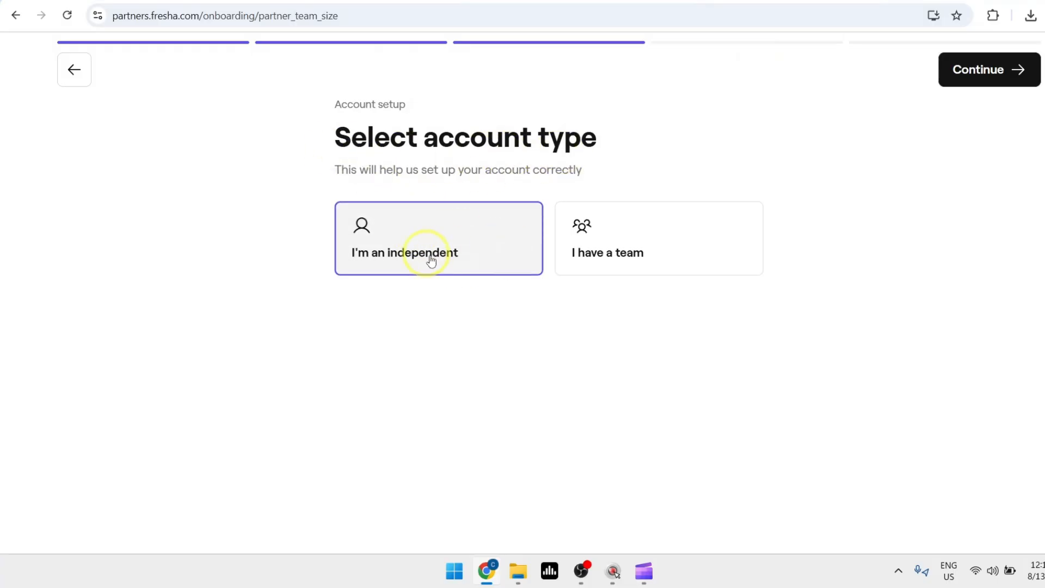
click(602, 265)
click(484, 253)
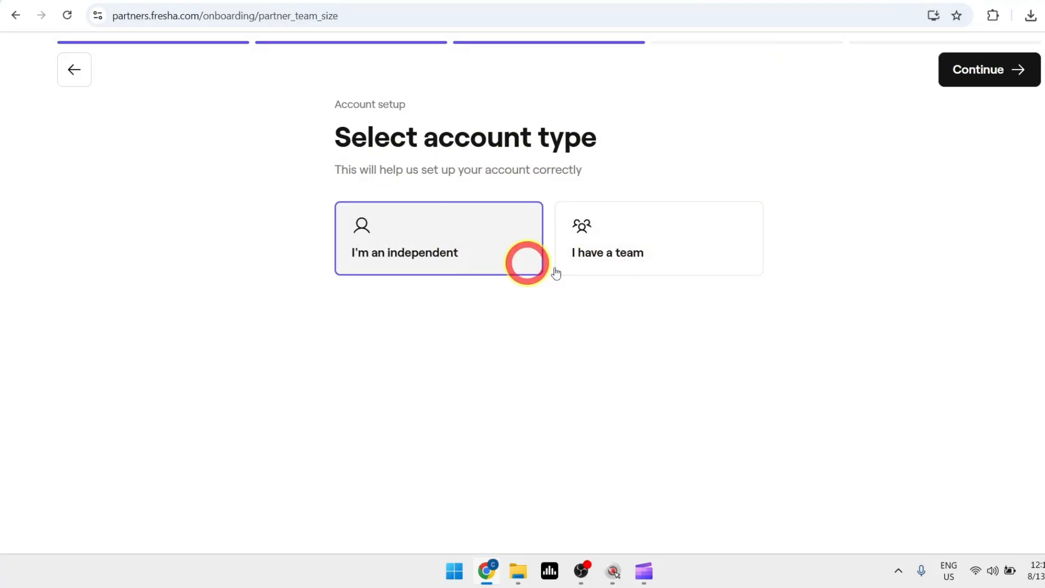
click(995, 82)
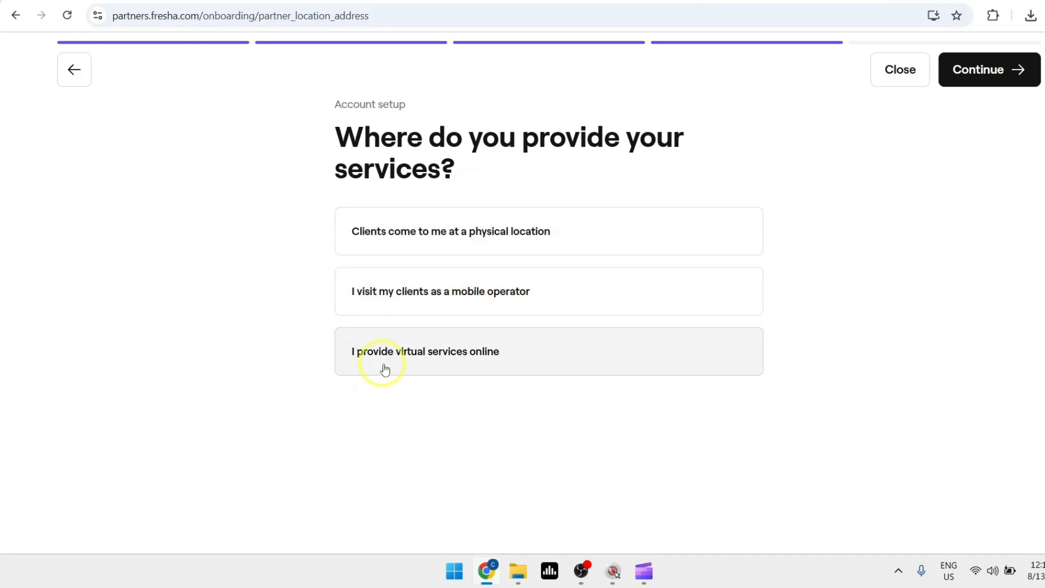
Choose "I provide virtual services online" as the place where services are provided and proceed
click(425, 364)
click(462, 302)
click(474, 251)
click(490, 256)
click(483, 286)
click(340, 335)
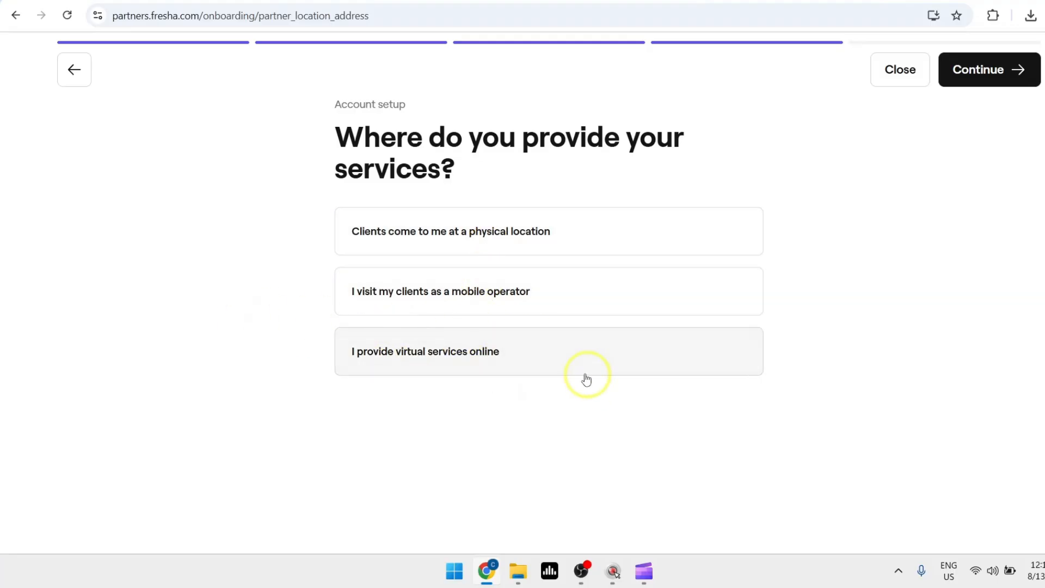
click(552, 374)
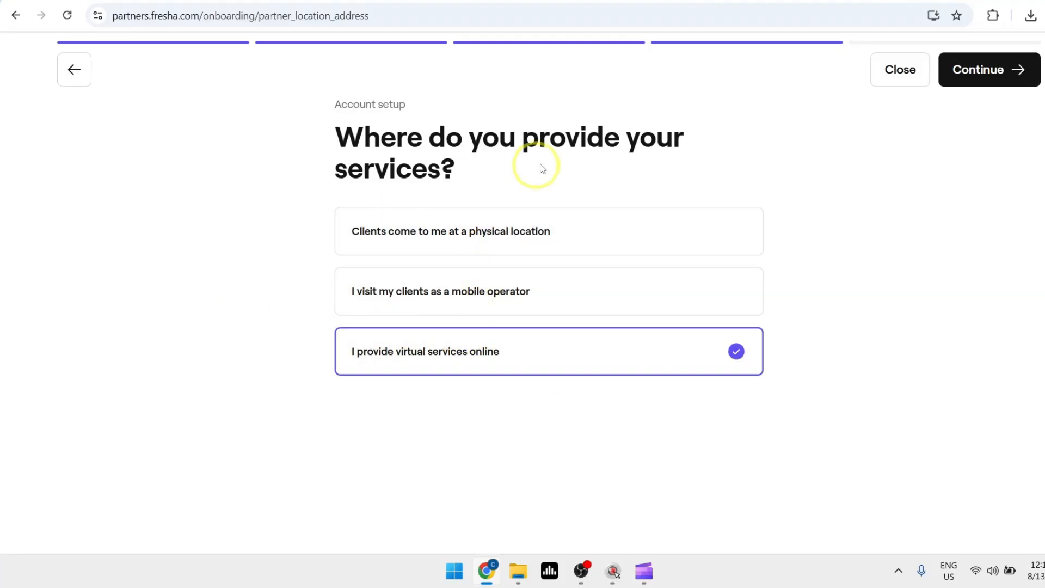
click(995, 78)
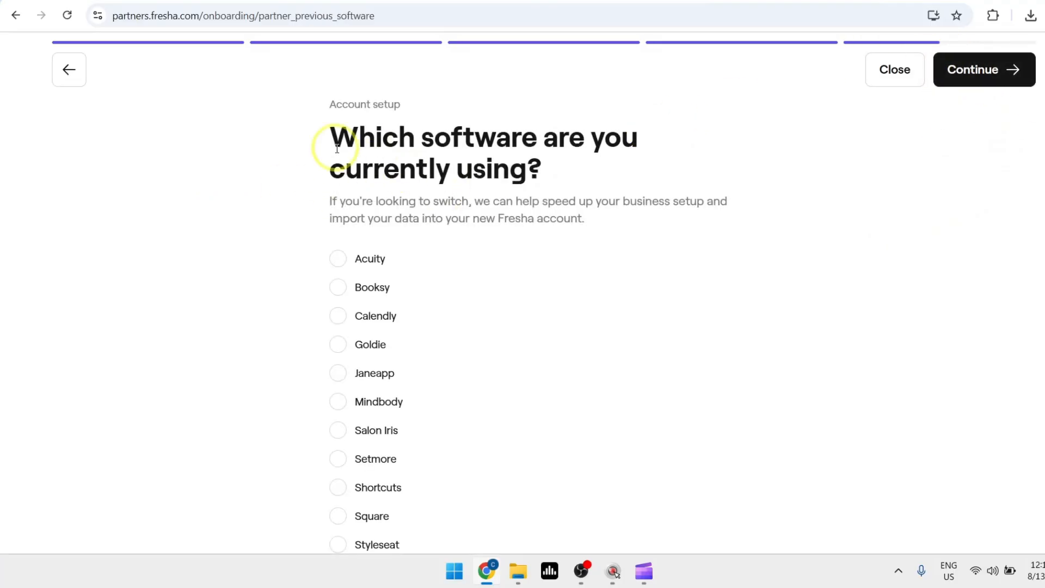
Answer the current software question with "I'm not using any software" and proceed
scroll(627, 158, down, 3)
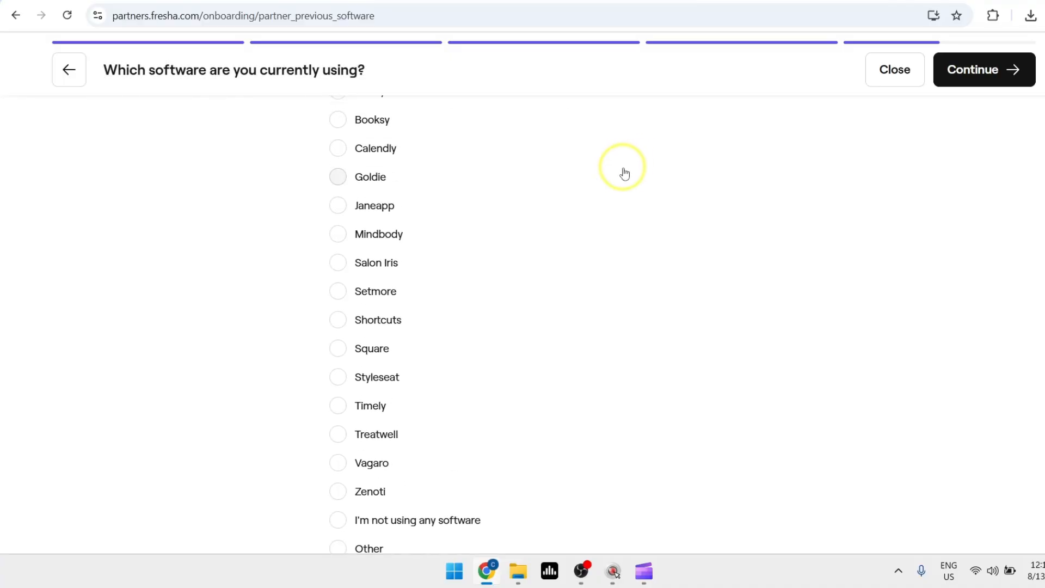
scroll(526, 334, up, 1)
scroll(522, 333, down, 2)
click(436, 451)
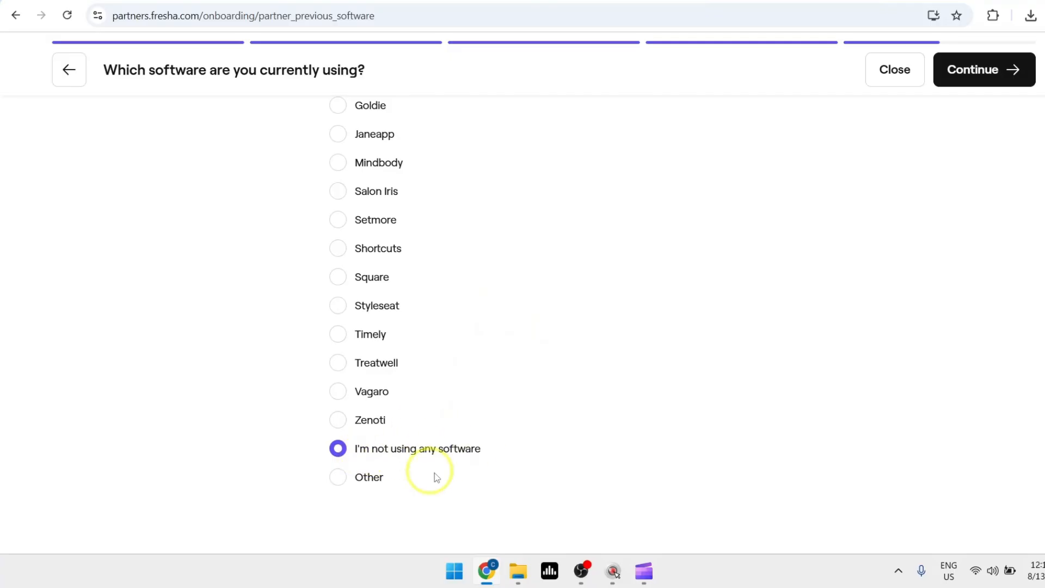
click(983, 67)
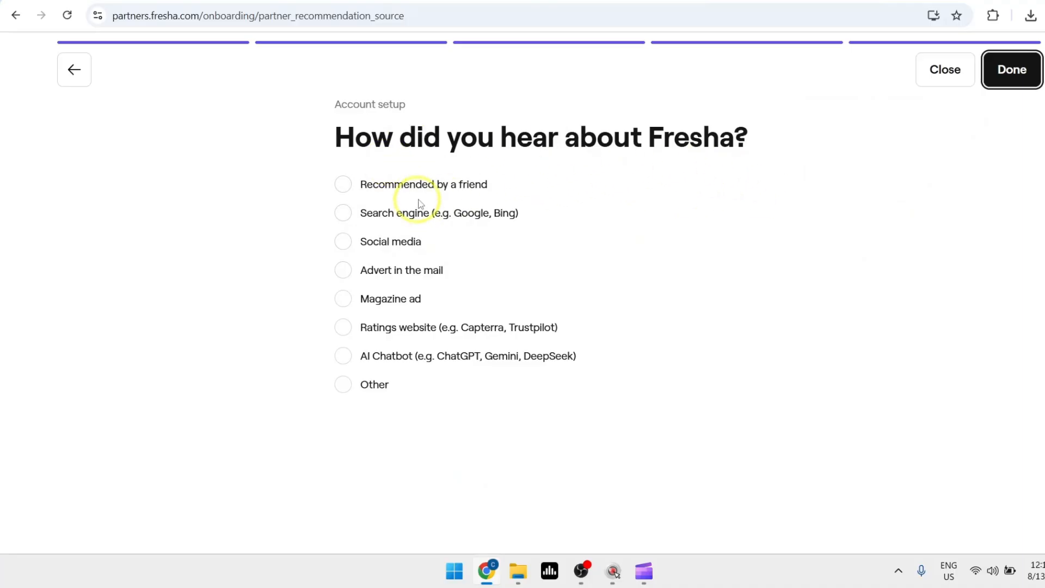
Give AI Chatbot as the way of hearing about Fresha and finish the account setup
click(417, 356)
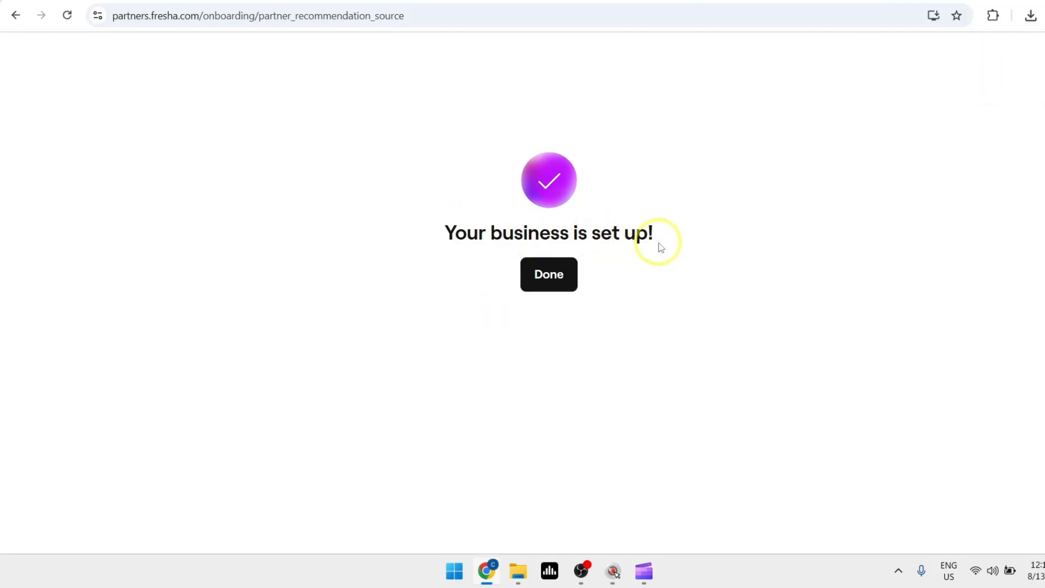
click(556, 281)
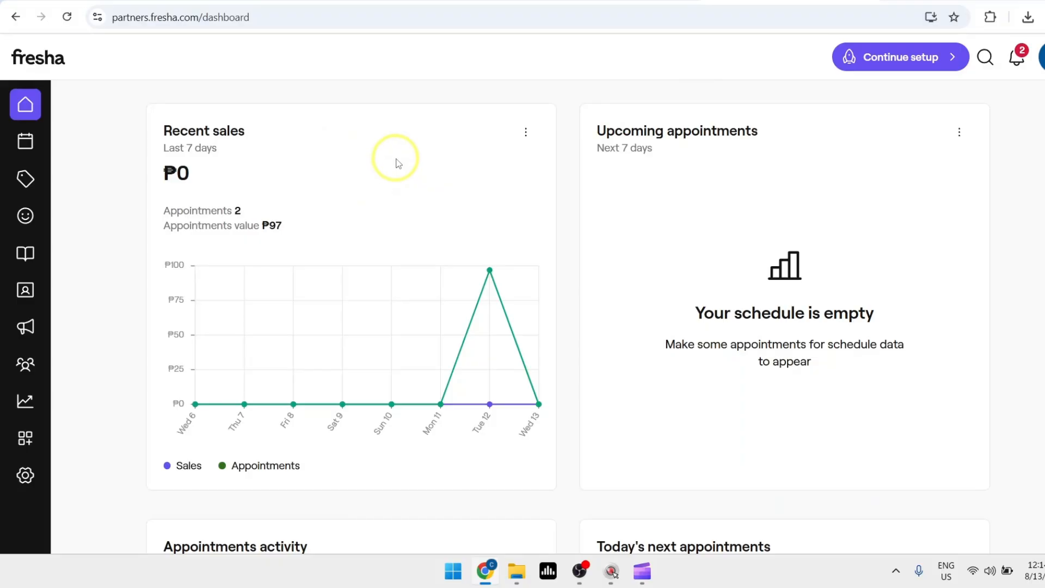
Open the business setup in the workspace settings and review the business info and external links
click(25, 478)
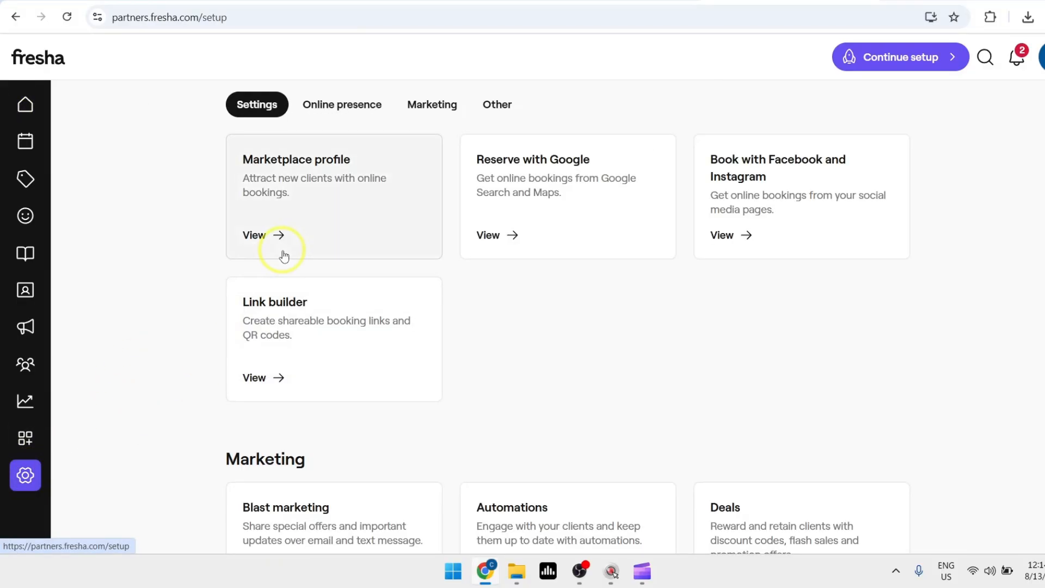
scroll(367, 244, up, 10)
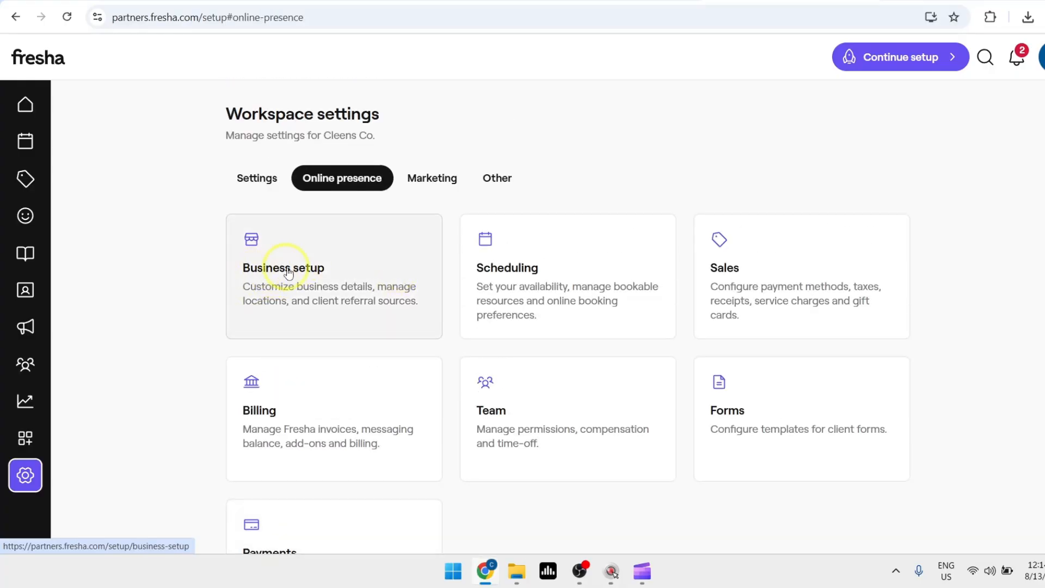
click(309, 265)
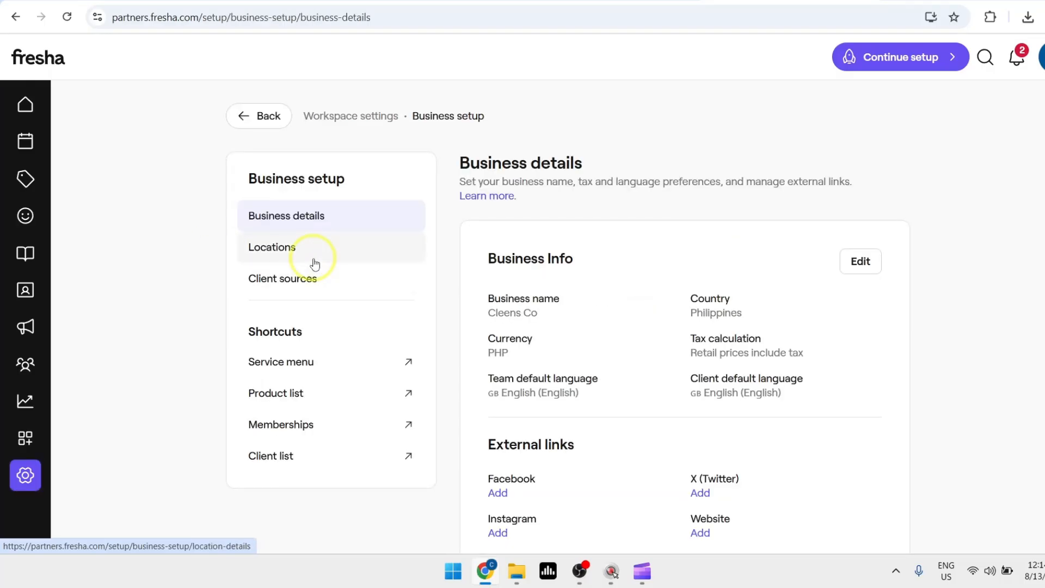
scroll(619, 311, down, 2)
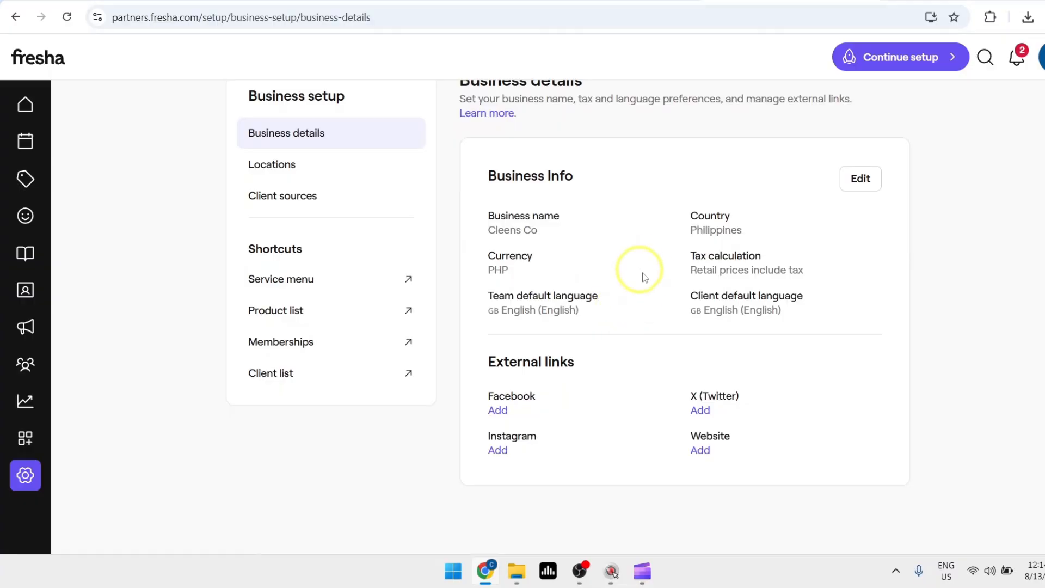
scroll(648, 264, up, 2)
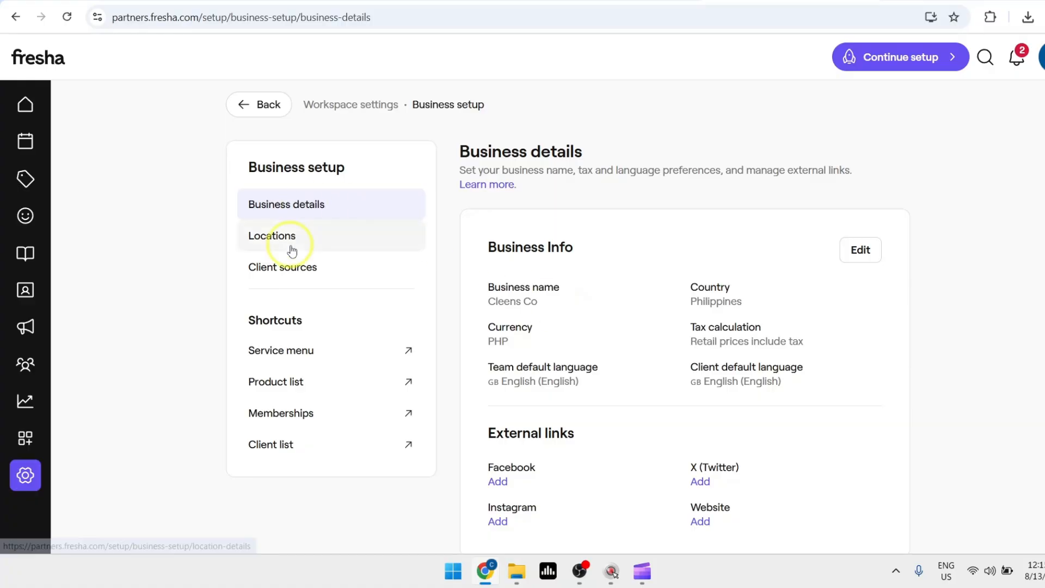
Look through the business locations, including the option to add one, and view the client sources
click(267, 238)
click(283, 246)
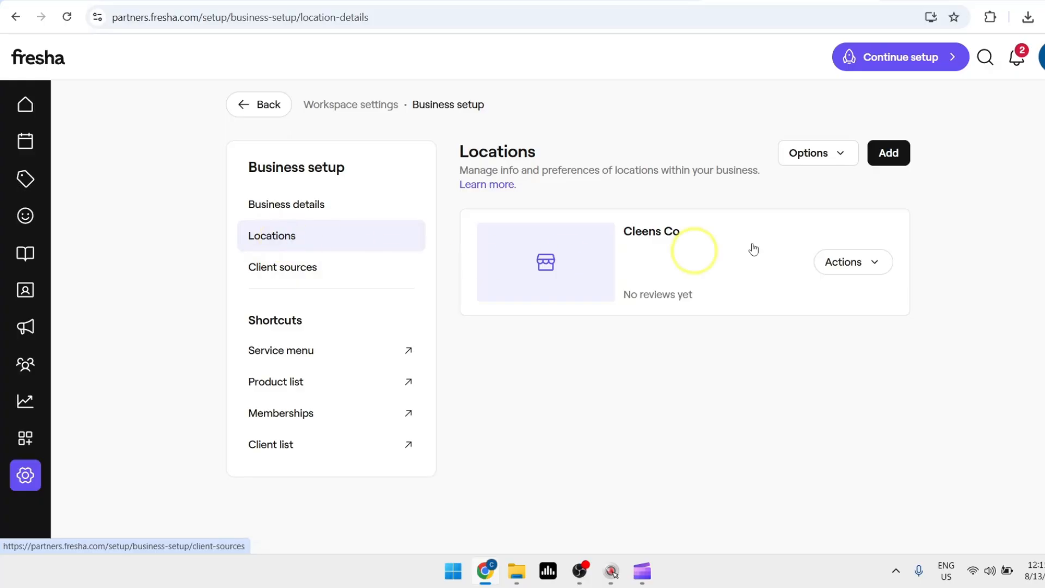
click(885, 154)
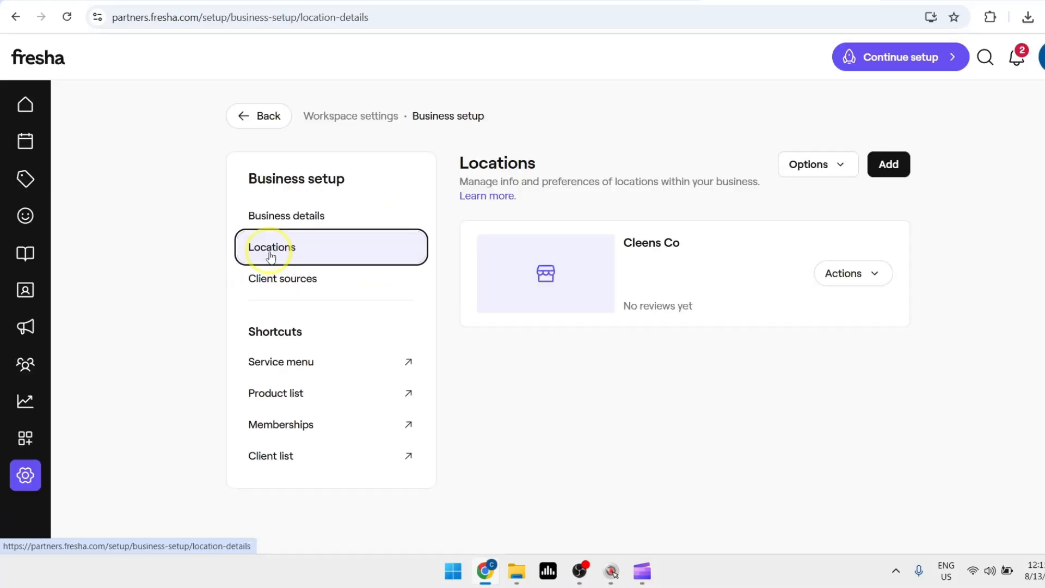
click(297, 281)
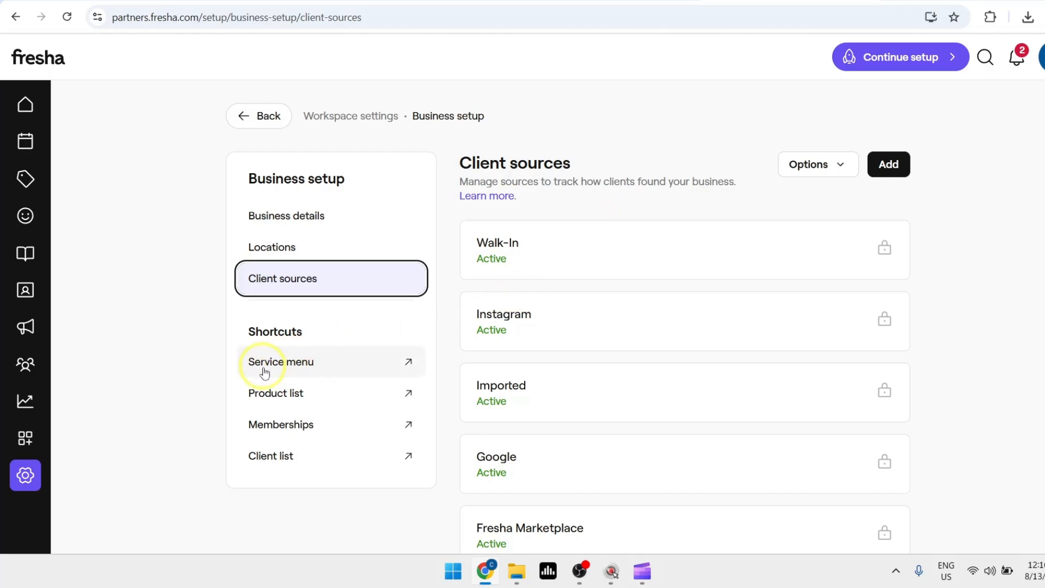
Open the service menu and start a new single service, looking over its basic details and pricing fields
click(306, 368)
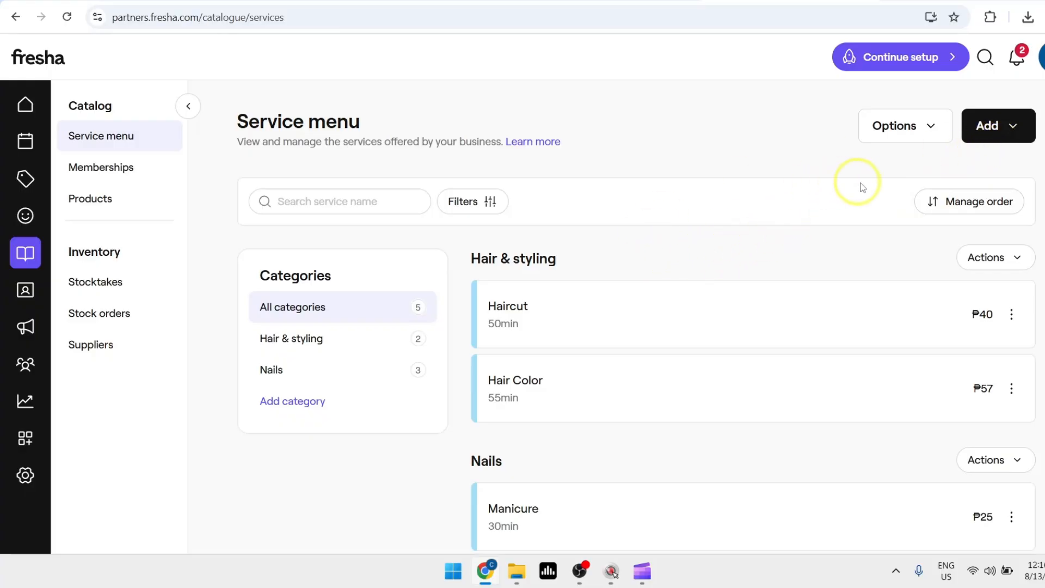
click(987, 128)
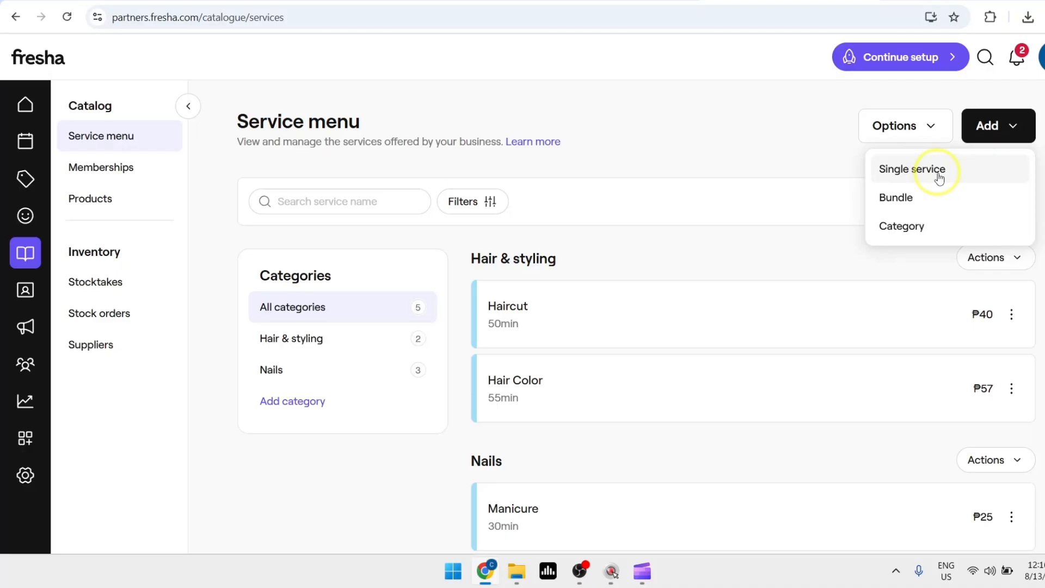
click(904, 177)
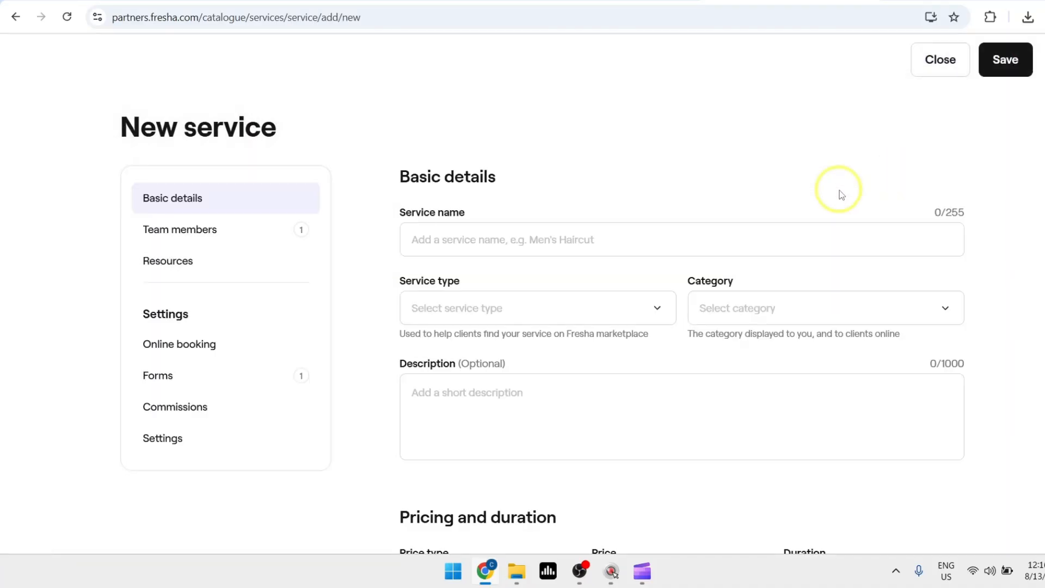
scroll(658, 274, down, 3)
scroll(599, 277, up, 1)
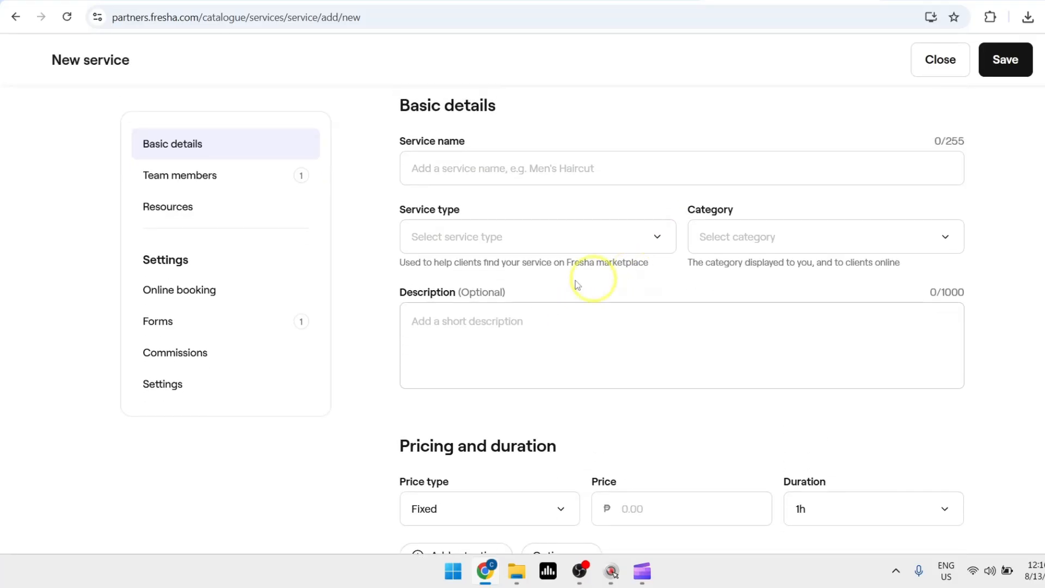